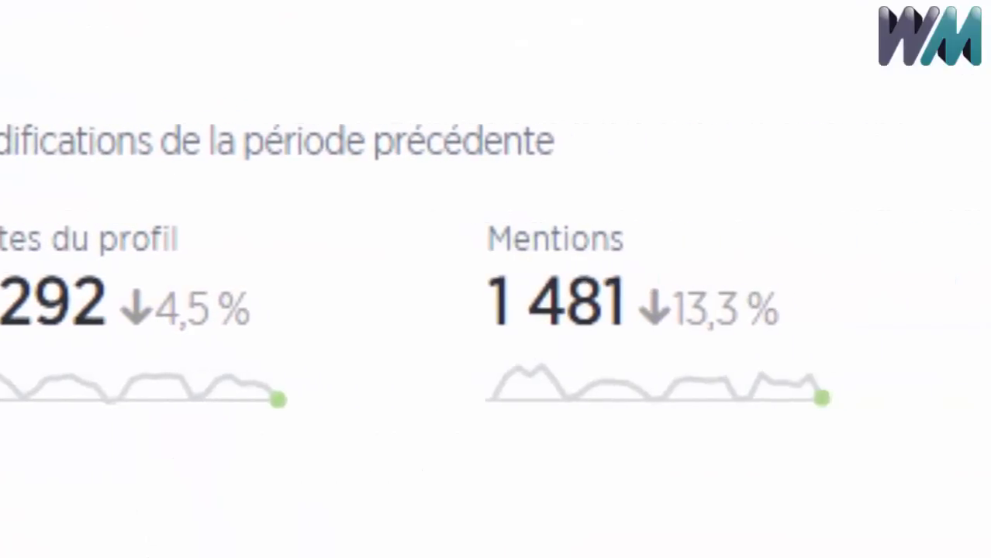
- Open the full Tweet activity and review the best Tweets' impressions, engagements and sponsoring option
scroll(496, 311, "down", 3)
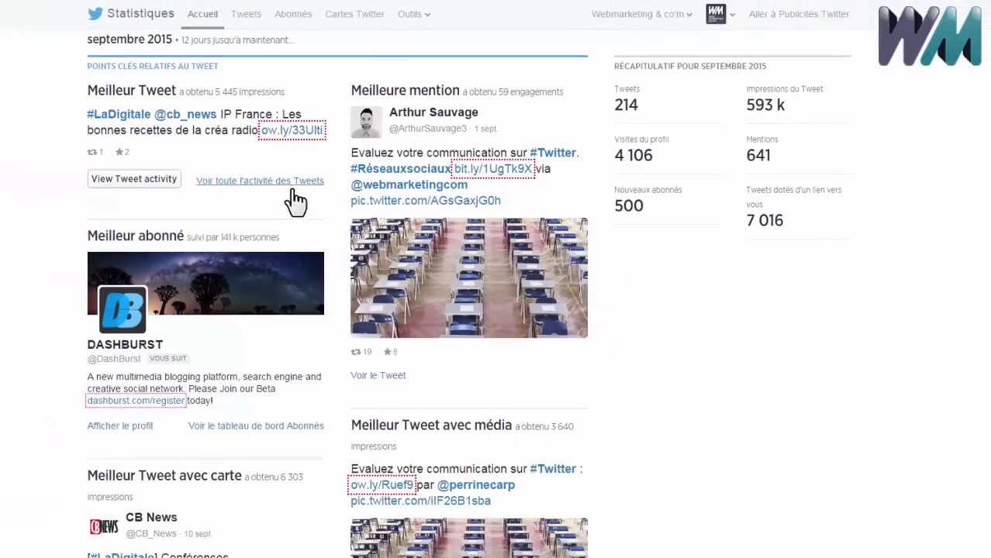
left_click(245, 194)
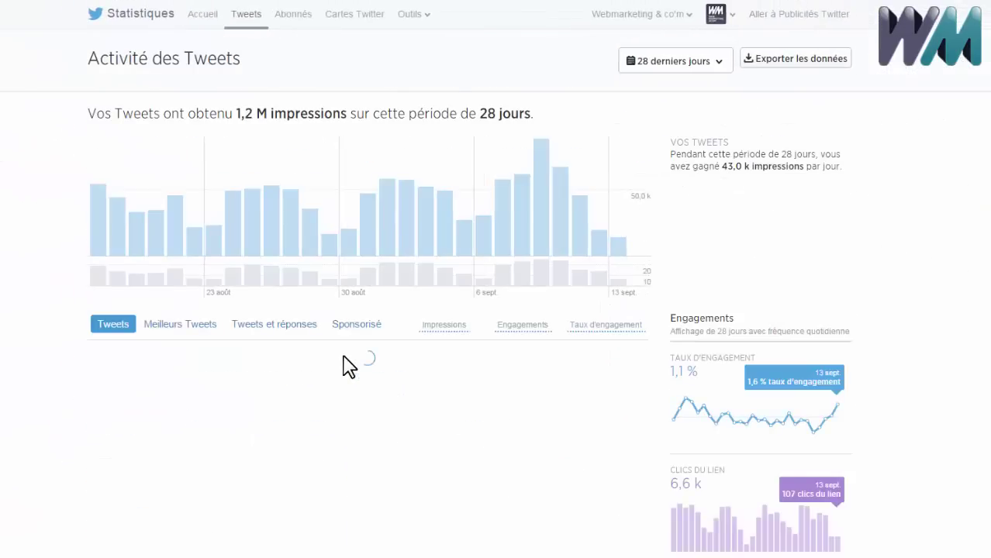
scroll(343, 364, "down", 1)
scroll(347, 384, "down", 2)
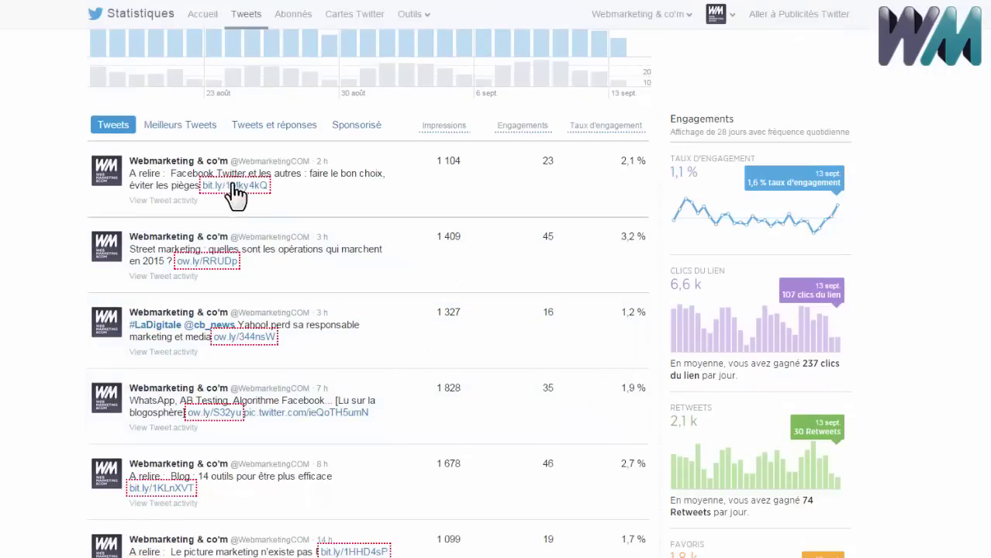
left_click(198, 129)
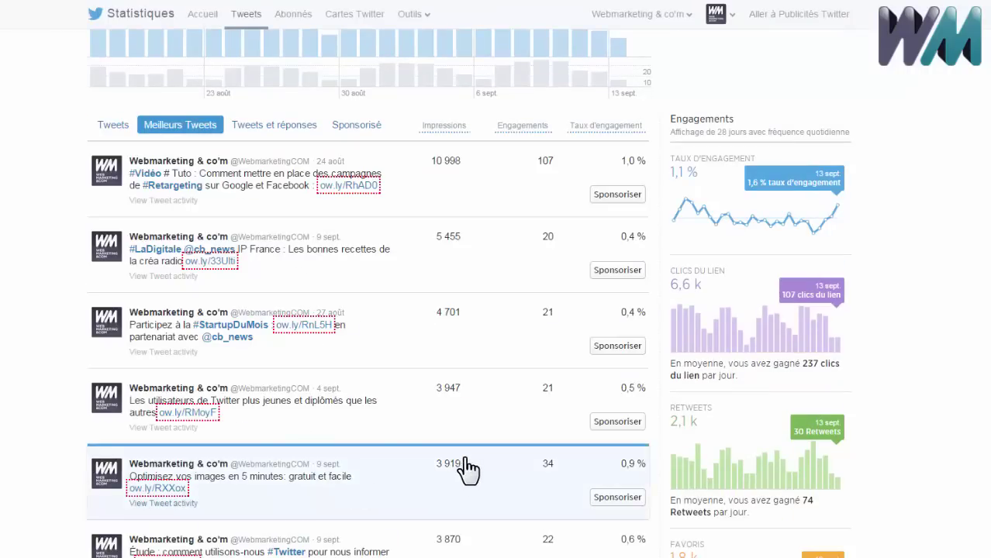
scroll(466, 472, "down", 1)
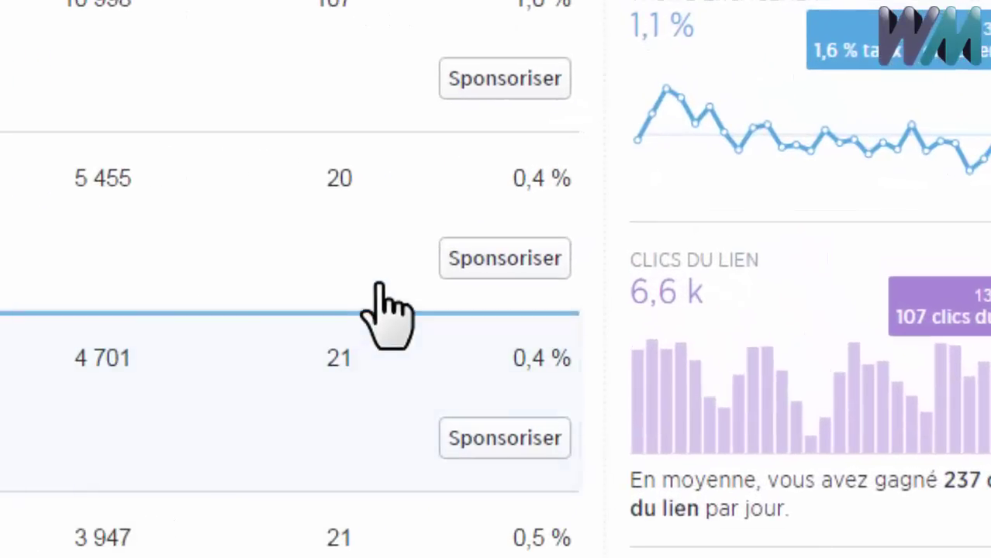
left_click(534, 264)
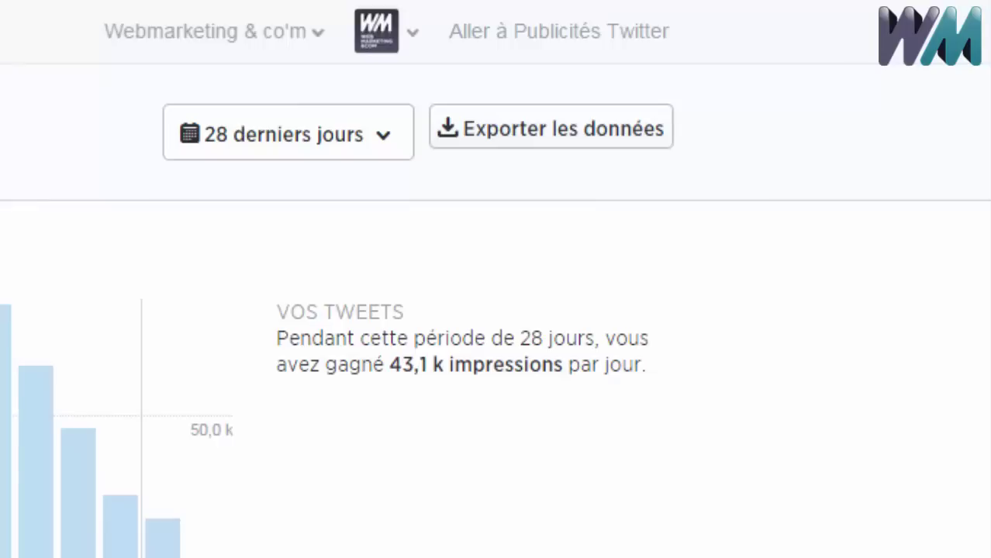
- Go to Twitter Ads and start a new campaign with the objective "Engagements avec le Tweet"
left_click(570, 35)
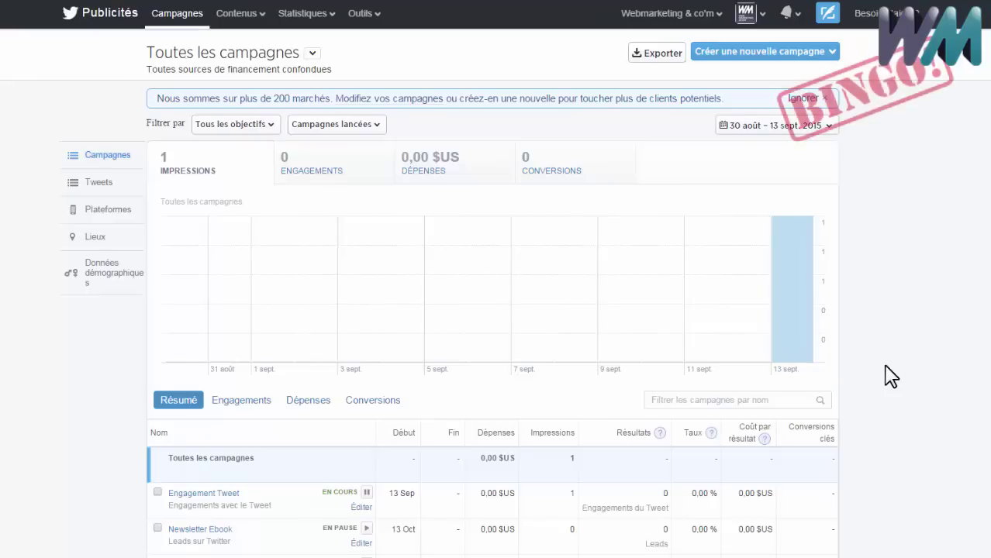
left_click(830, 56)
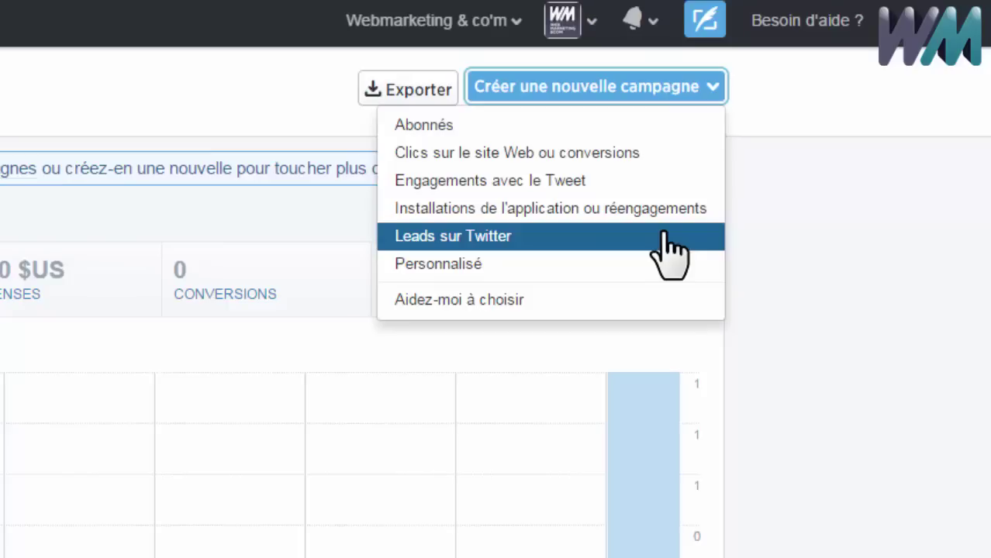
left_click(553, 187)
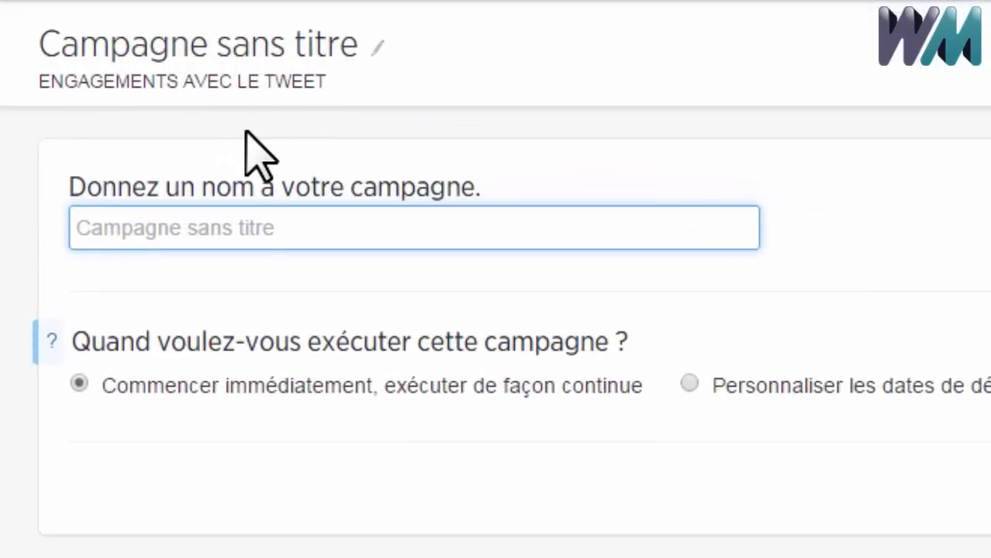
- Name the campaign "Engagement Tweet"
left_click(249, 218)
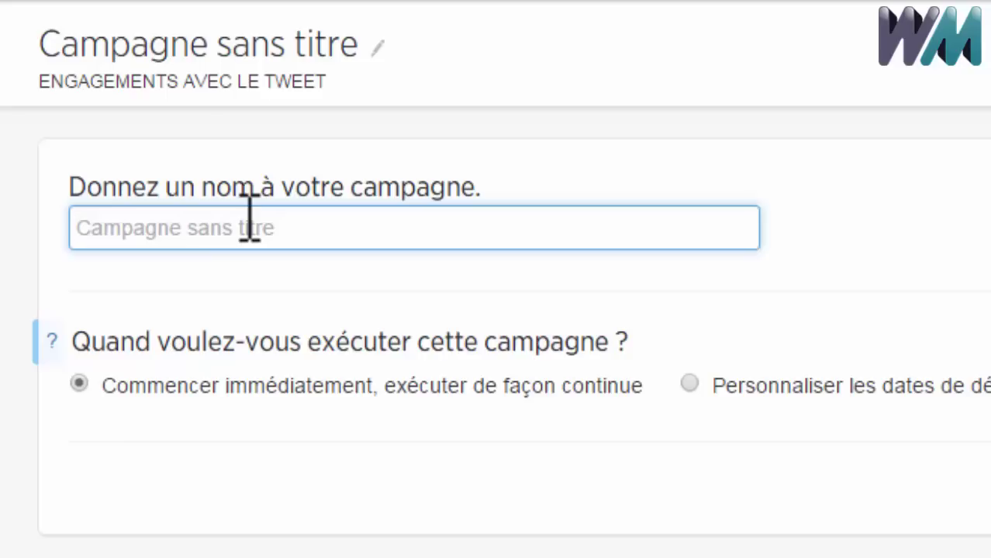
type("Engagement")
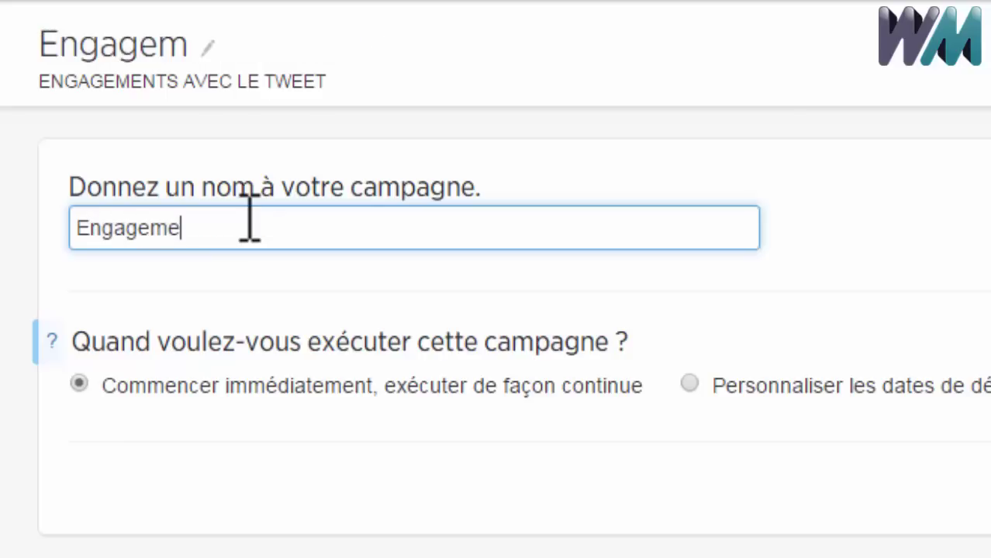
type(" Tweet")
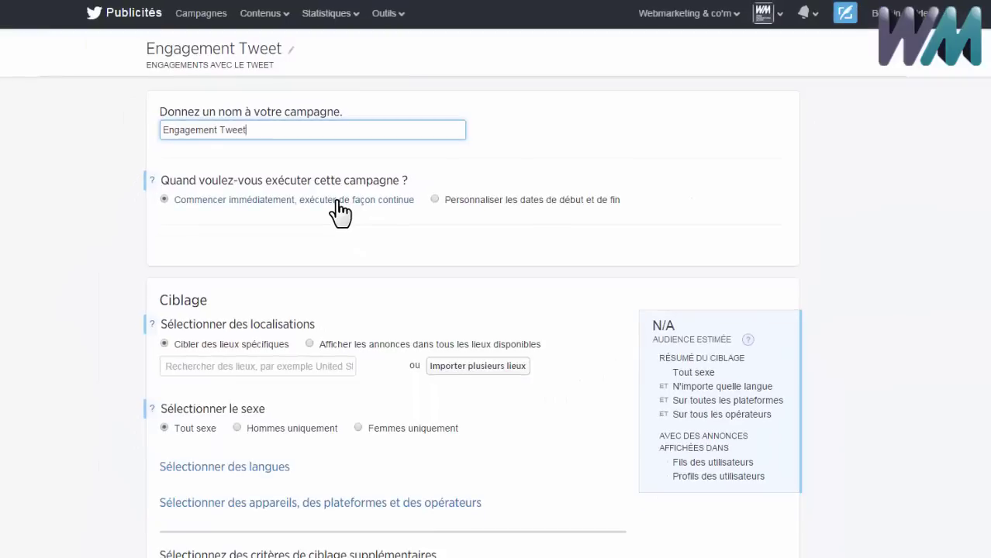
- Select the existing Tweet about WhatsApp, AB Testing and Algorithme Facebook as campaign content and display the sponsored selection
scroll(604, 272, "down", 8)
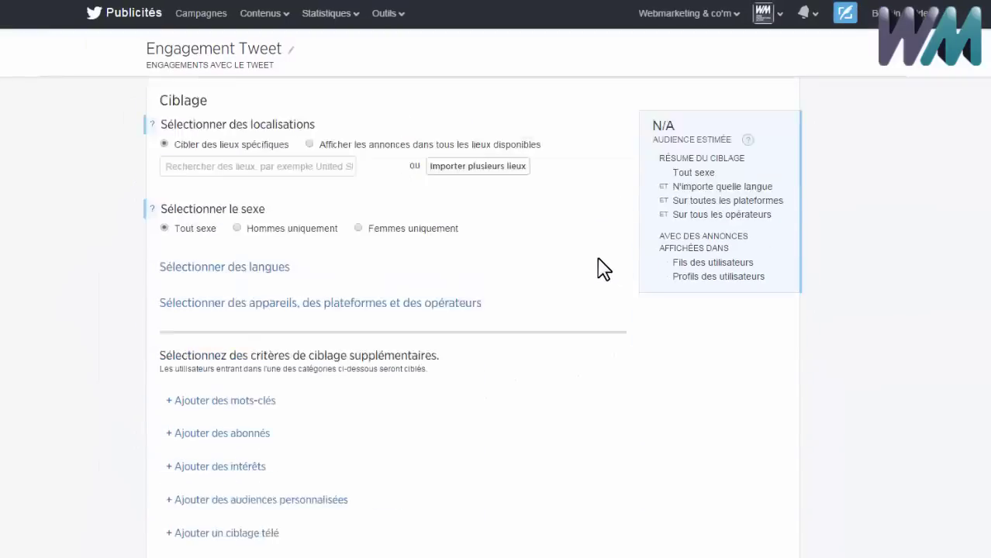
scroll(590, 260, "down", 5)
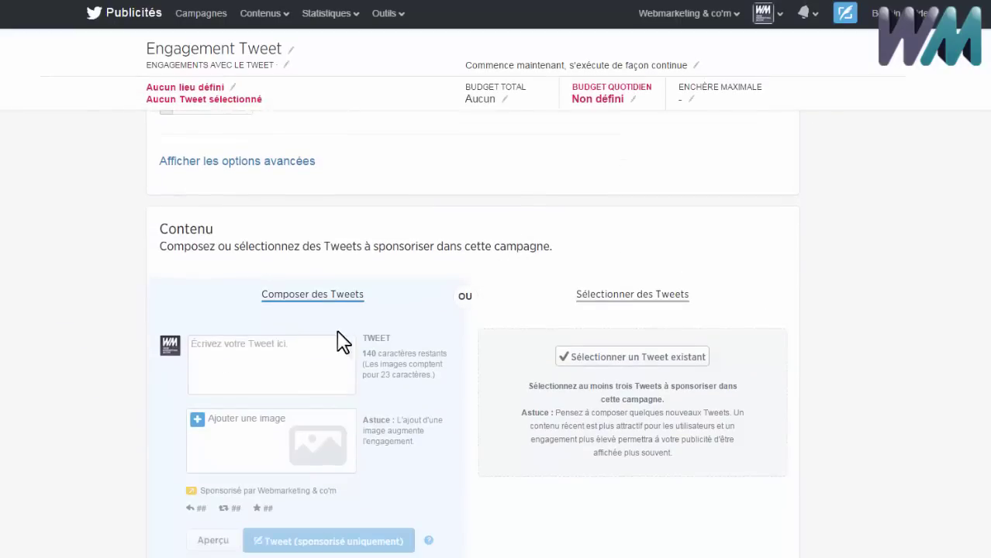
left_click(618, 358)
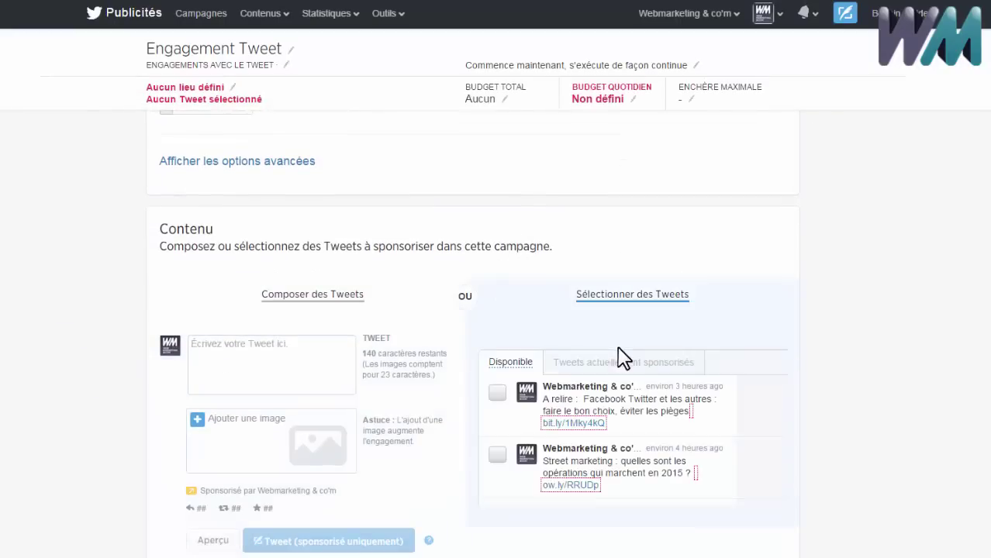
scroll(626, 382, "down", 2)
left_click(497, 427)
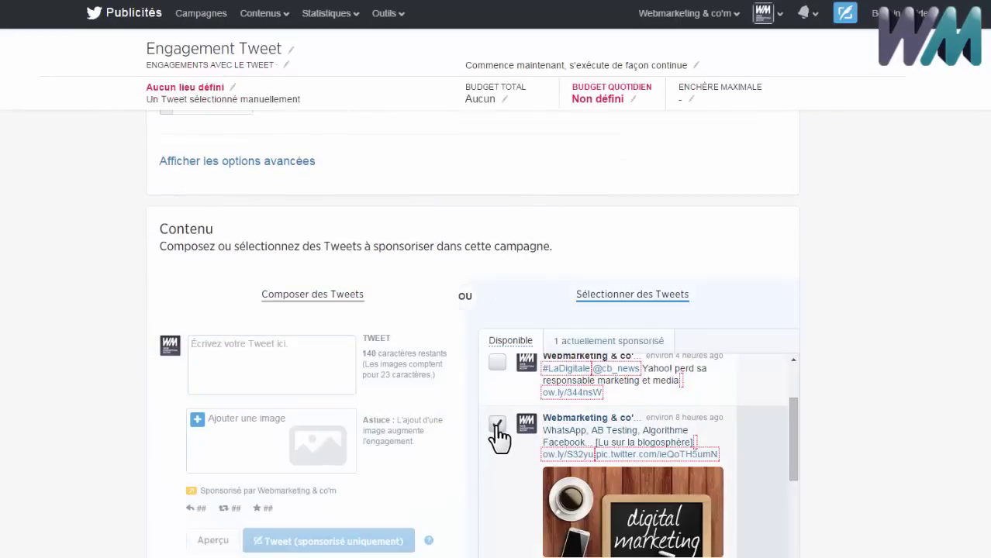
left_click(629, 341)
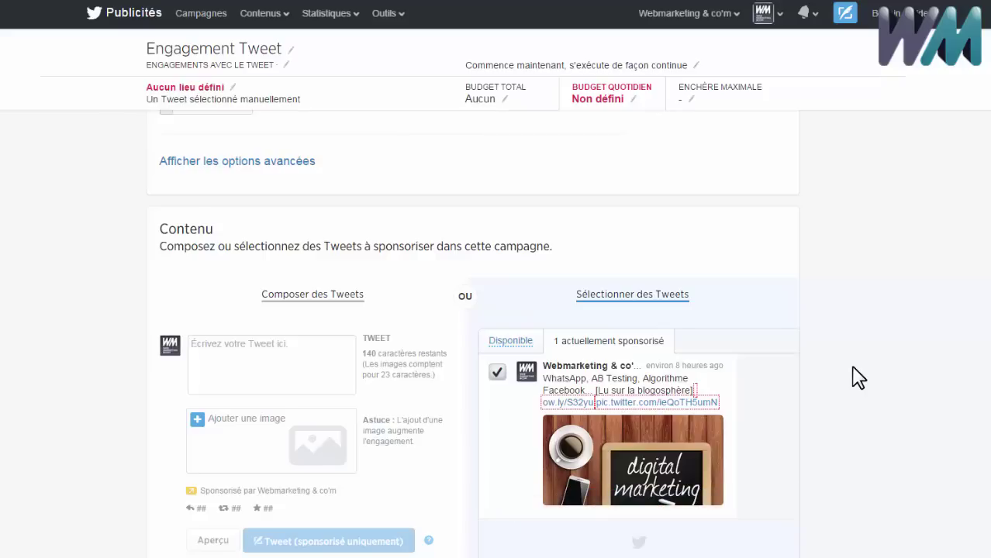
- Add France as the specific location targeted by the campaign
scroll(858, 378, "up", 1)
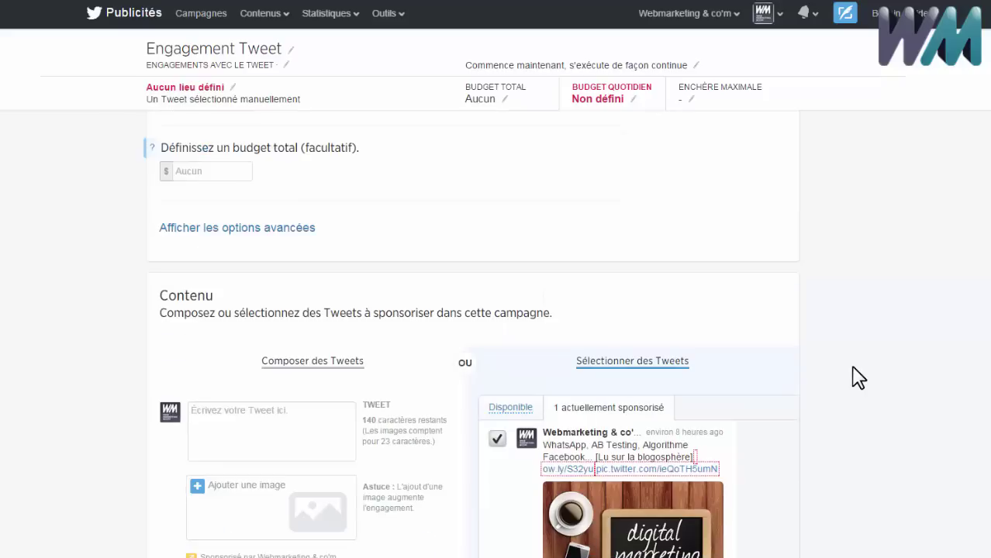
scroll(857, 377, "up", 12)
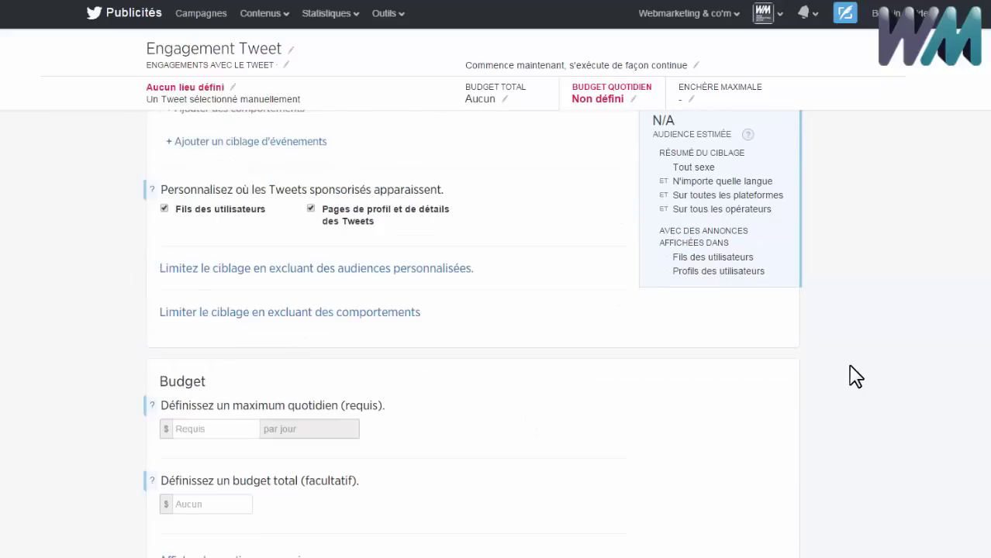
scroll(855, 378, "up", 1)
left_click(306, 397)
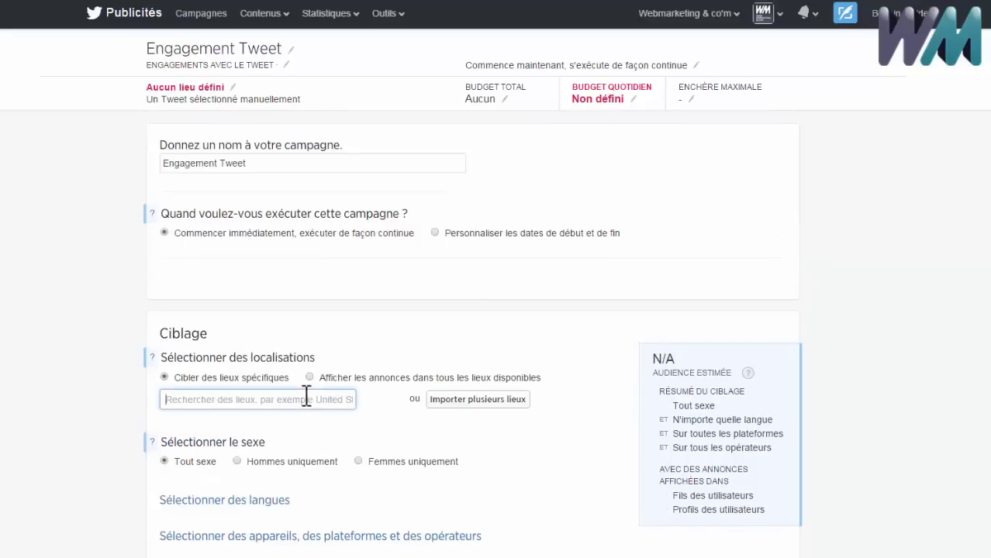
type("France")
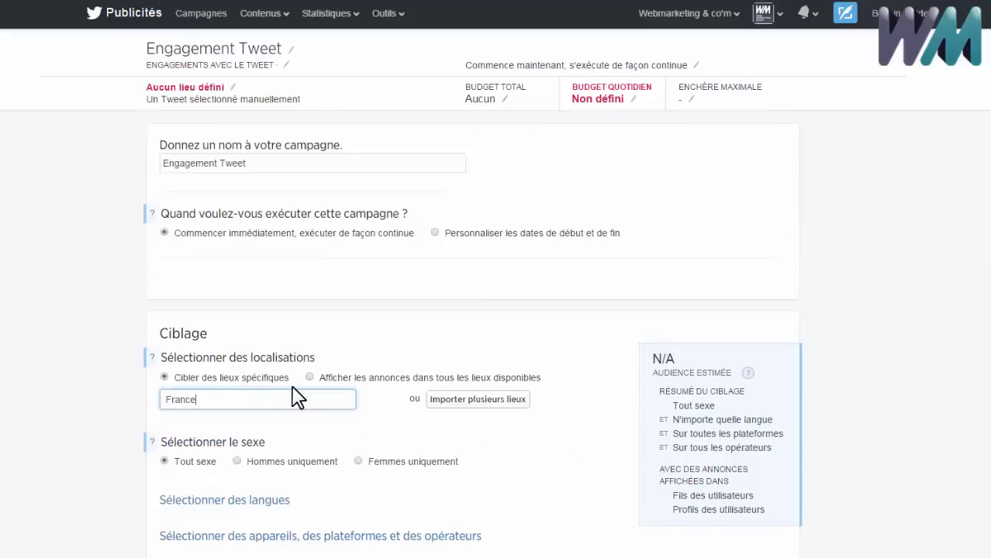
left_click(301, 425)
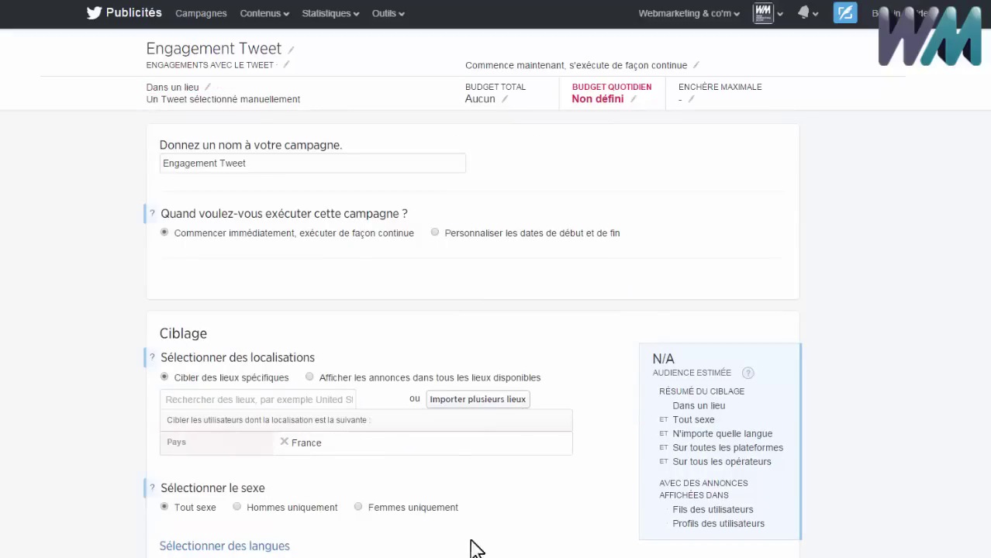
- Expand the campaign's language targeting and its device, platform and operator targeting options
scroll(537, 538, "down", 1)
left_click(268, 478)
scroll(574, 512, "down", 1)
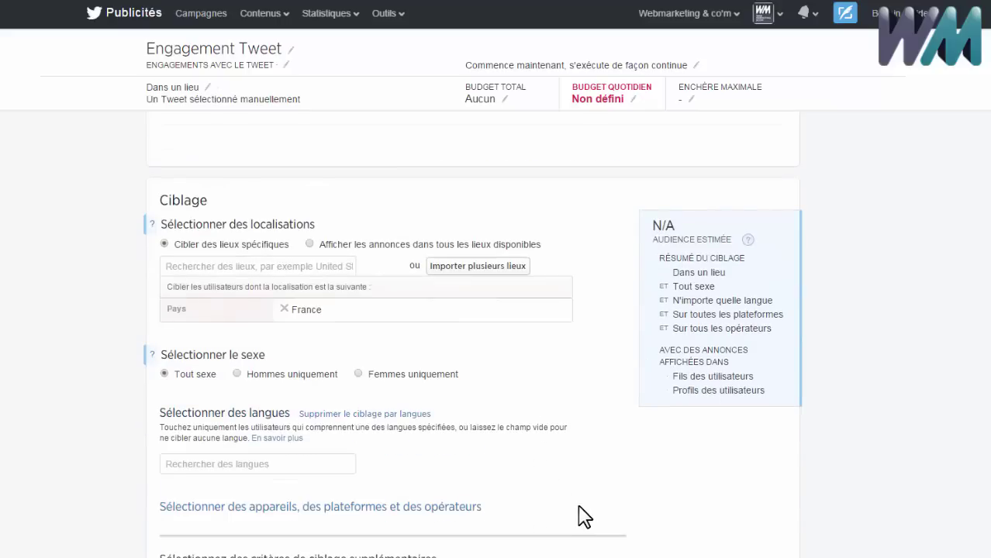
scroll(376, 477, "down", 2)
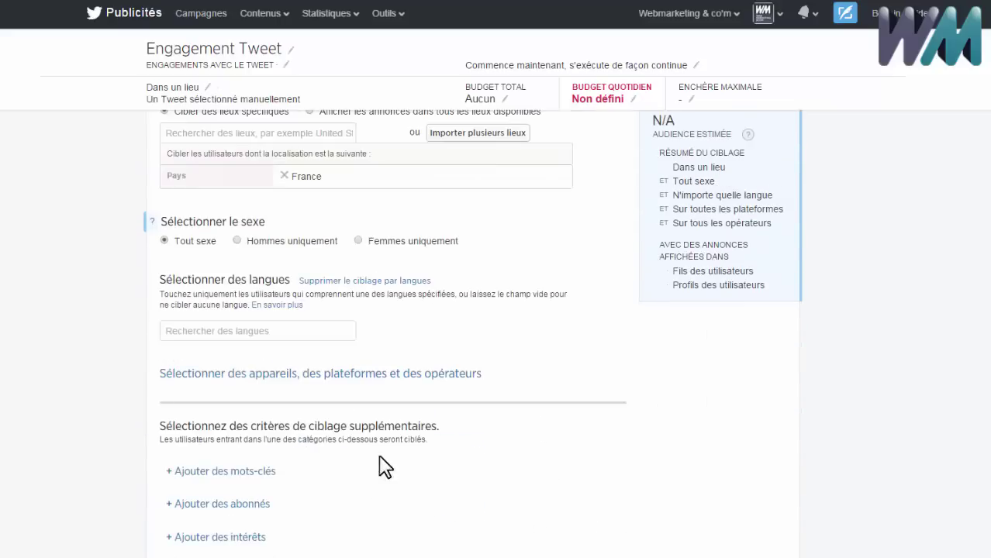
left_click(429, 377)
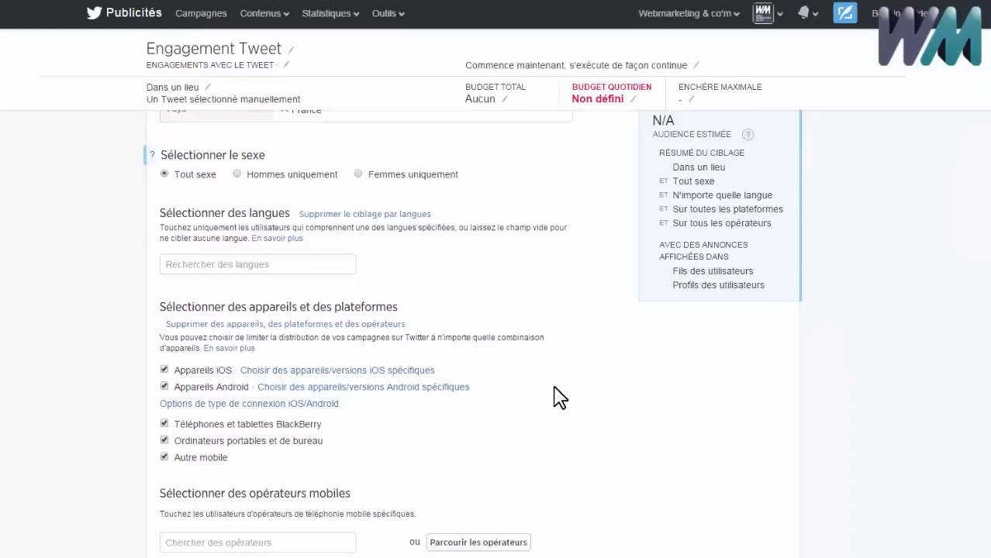
- Add keyword targeting with "Marketing" as a phrase match and Social media as a broad match
scroll(560, 397, "down", 5)
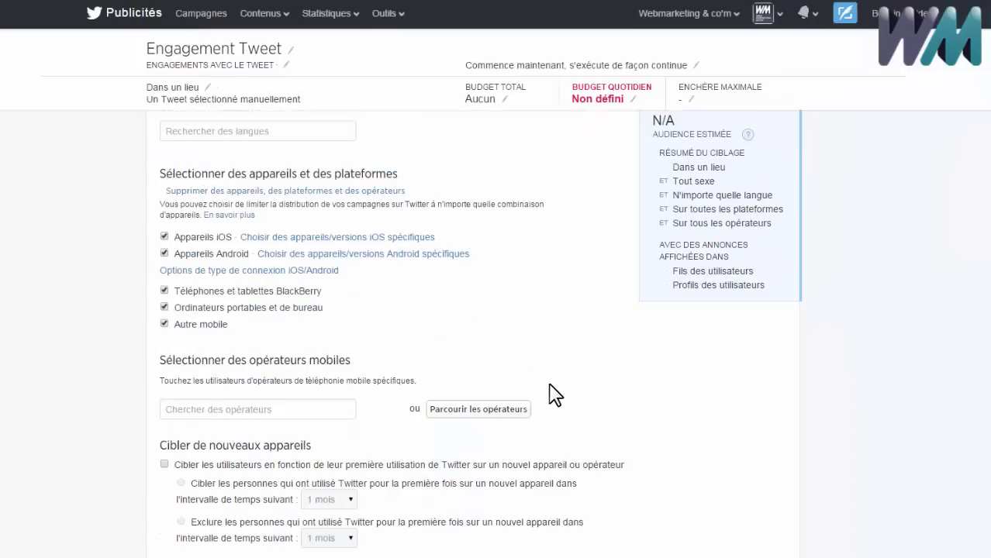
scroll(556, 396, "down", 2)
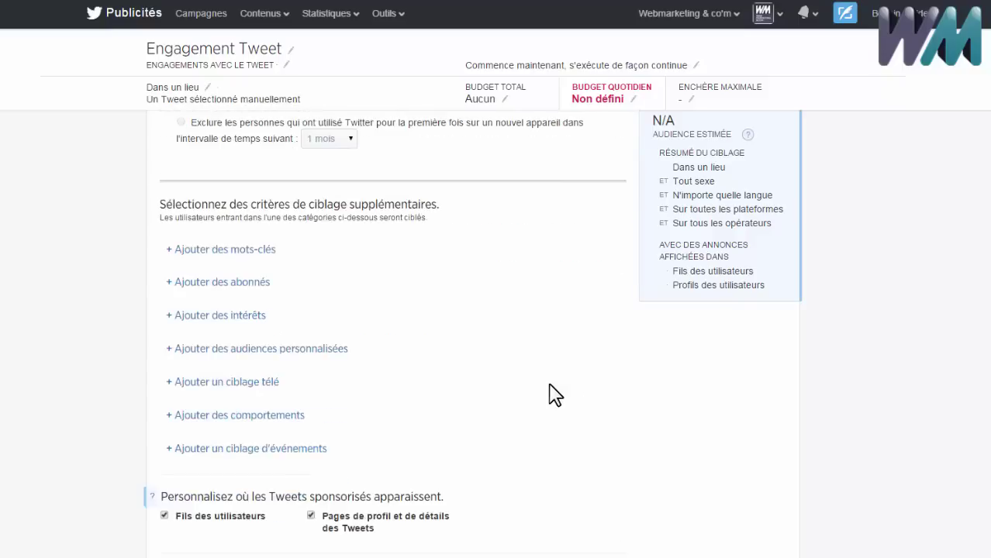
left_click(253, 259)
left_click(256, 301)
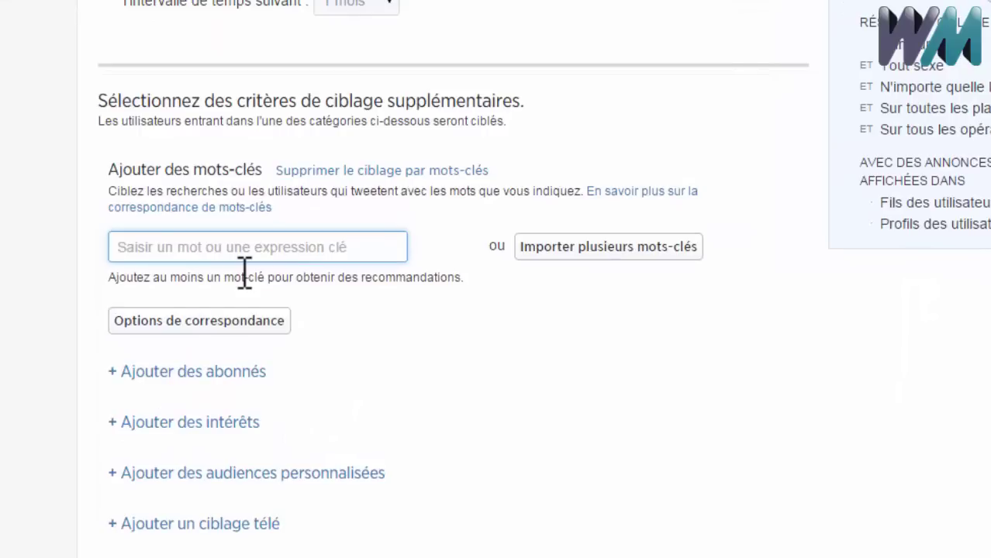
type("Marketing")
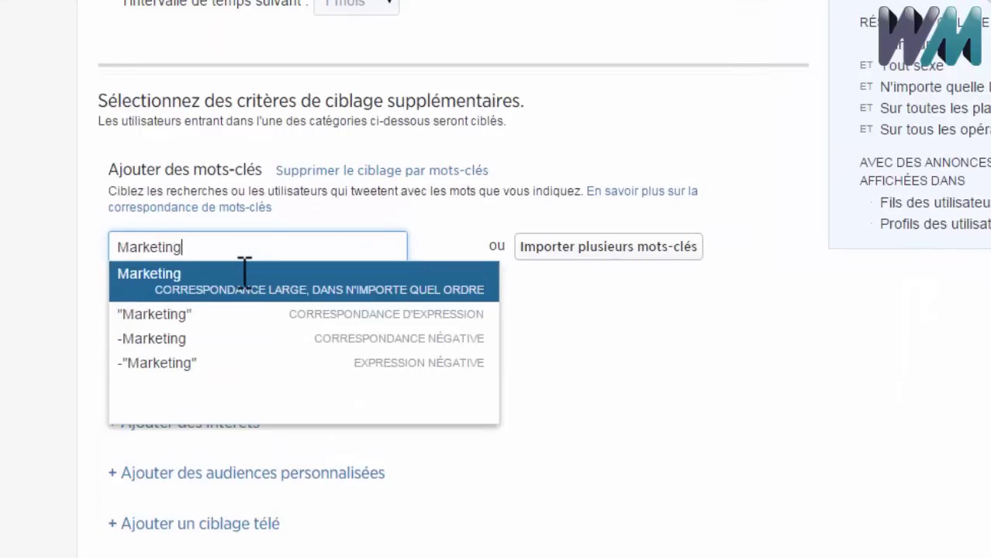
left_click(261, 315)
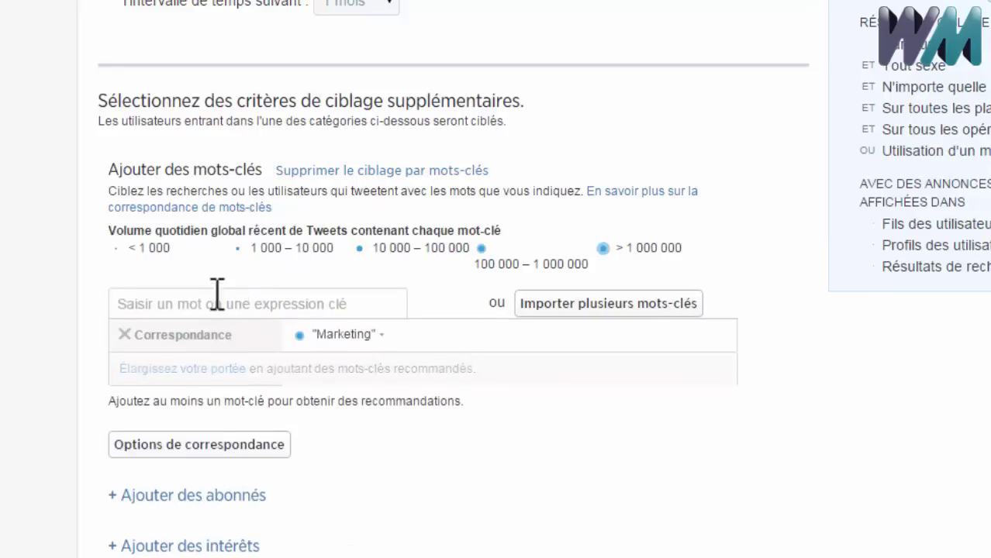
type("Social")
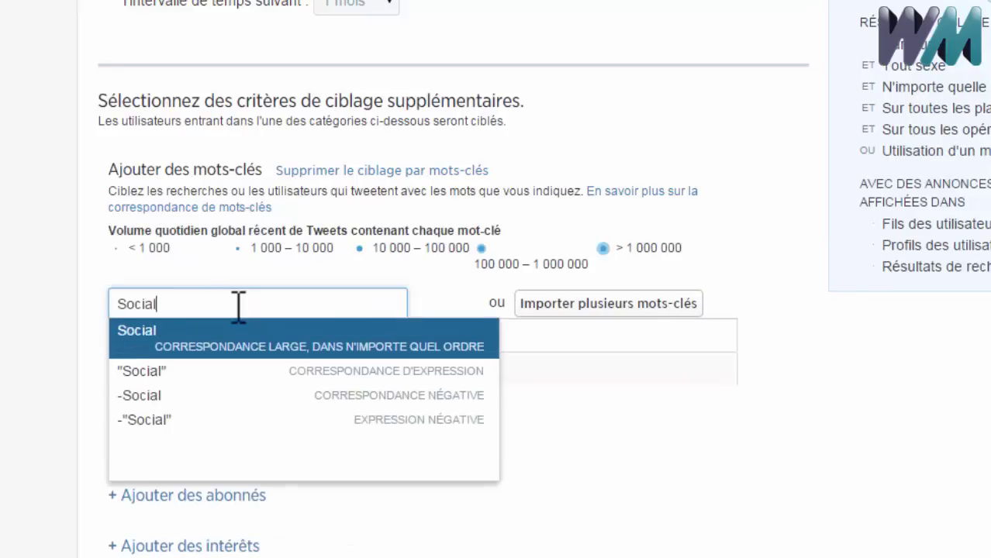
type(" media")
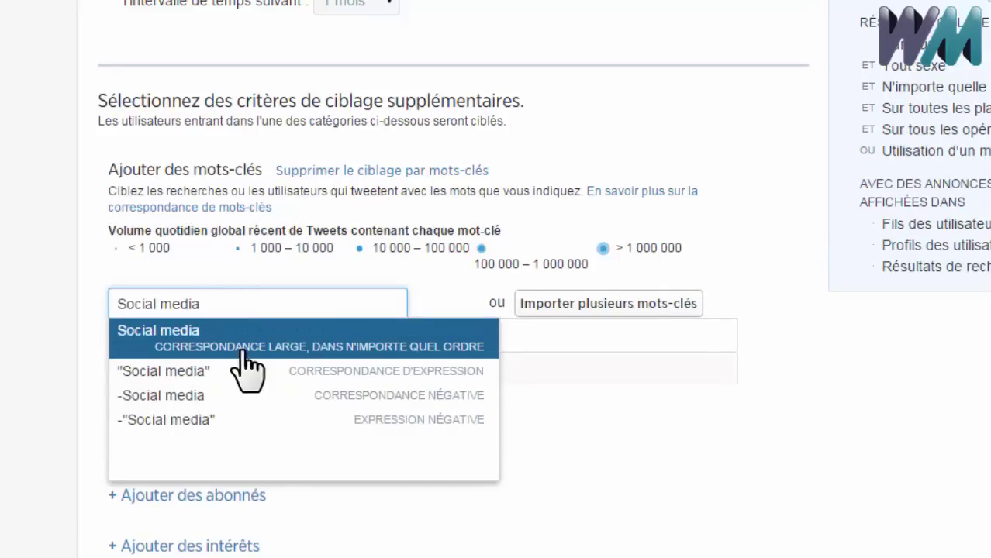
left_click(243, 342)
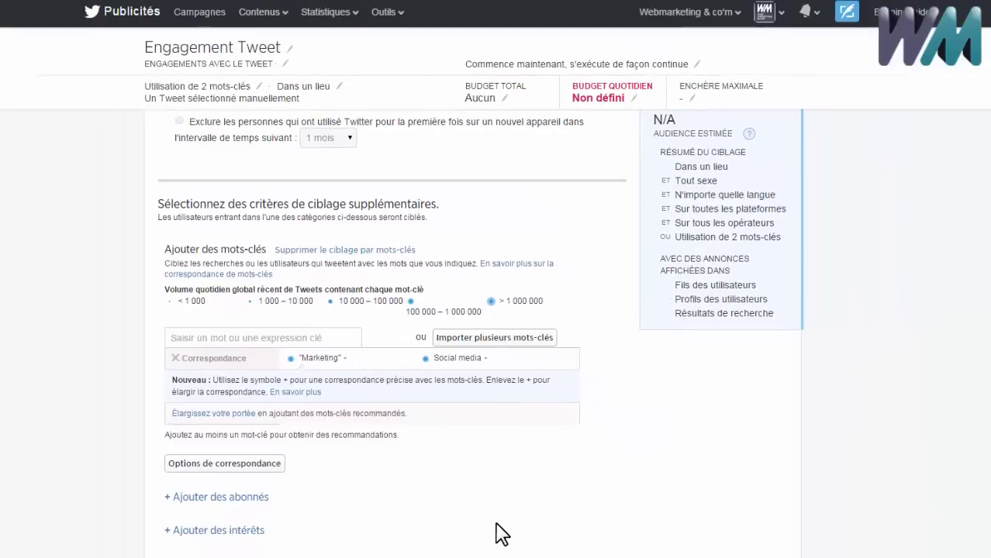
scroll(500, 534, "down", 1)
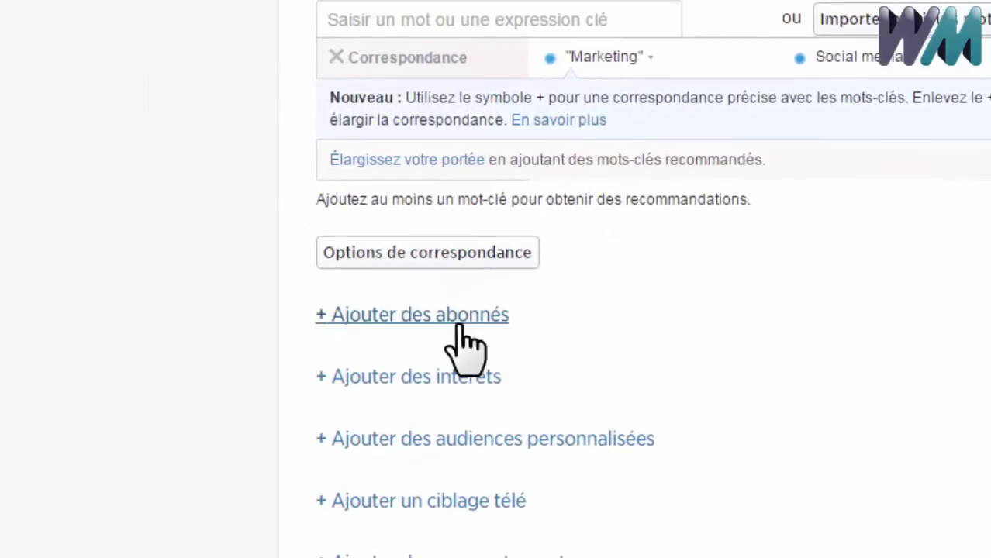
left_click(459, 327)
left_click(469, 427)
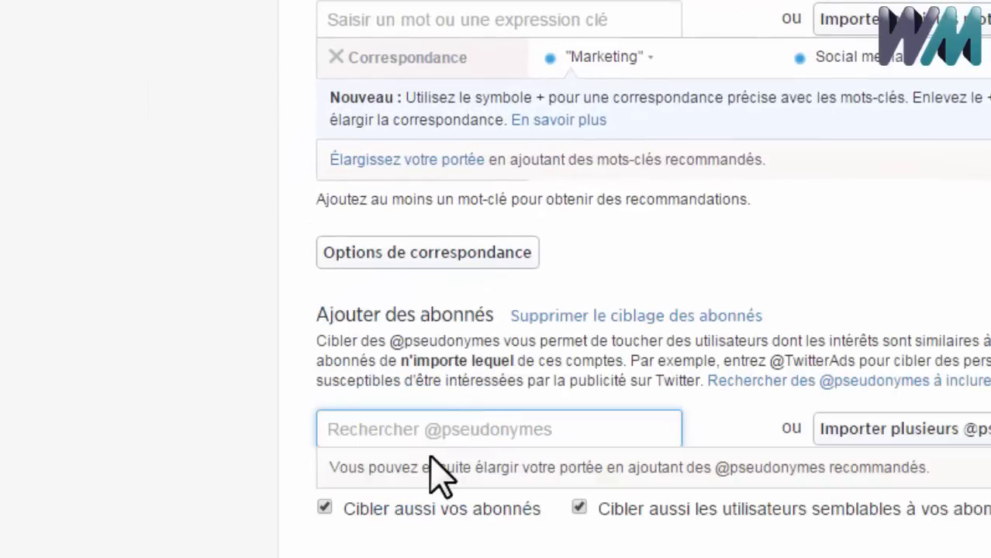
type("Twit")
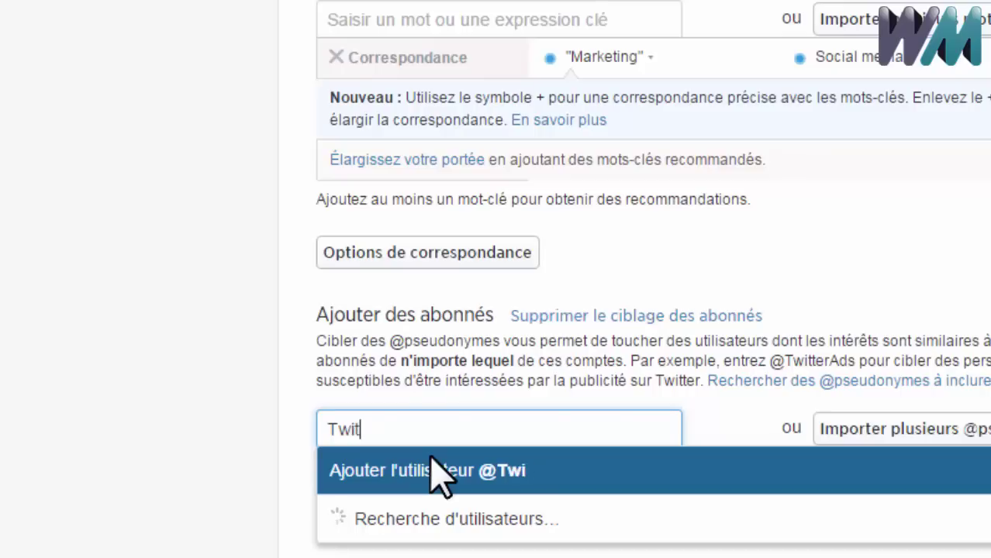
type("terAds")
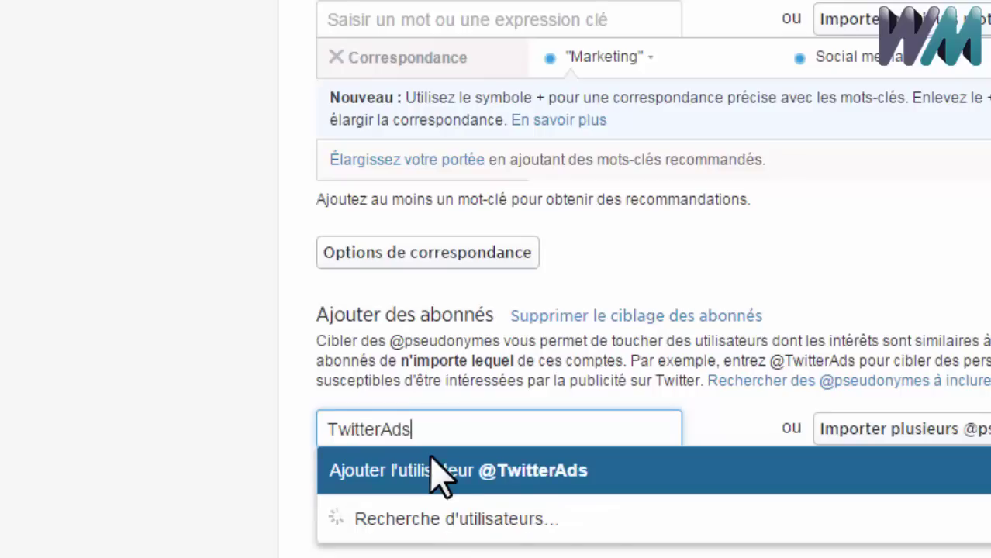
left_click(502, 488)
left_click(511, 465)
type("Cb")
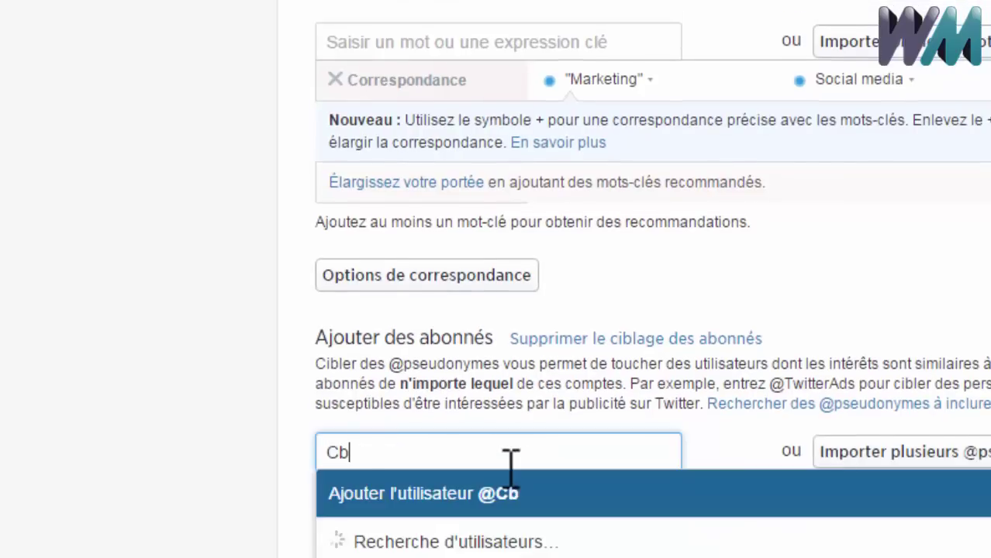
type("_news")
left_click(532, 493)
left_click(481, 452)
type("Journaldunet")
left_click(571, 502)
left_click(480, 457)
type("Frenchweb")
left_click(481, 501)
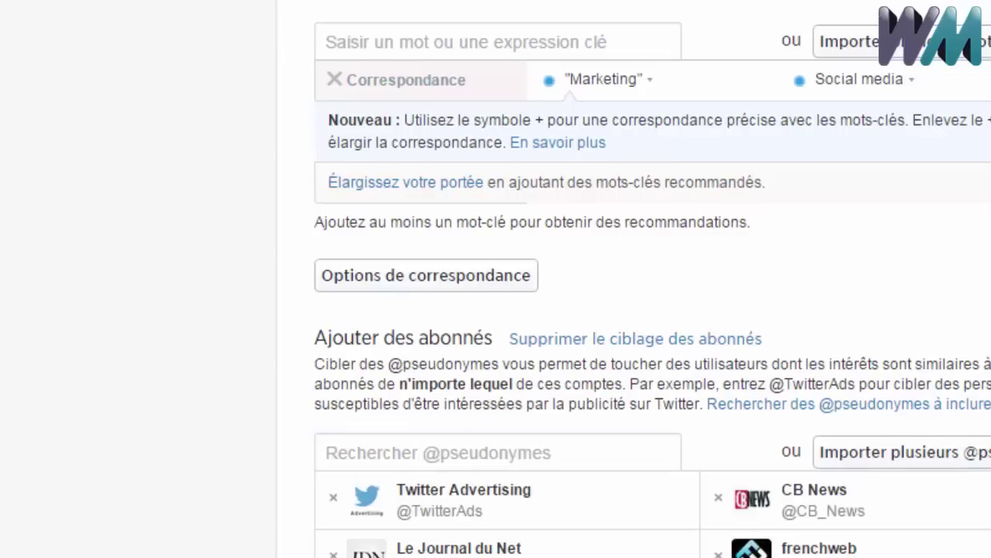
- Add interest targeting with the Marketing category under Affaires and expand the custom audience targeting options
scroll(552, 223, "down", 8)
left_click(450, 116)
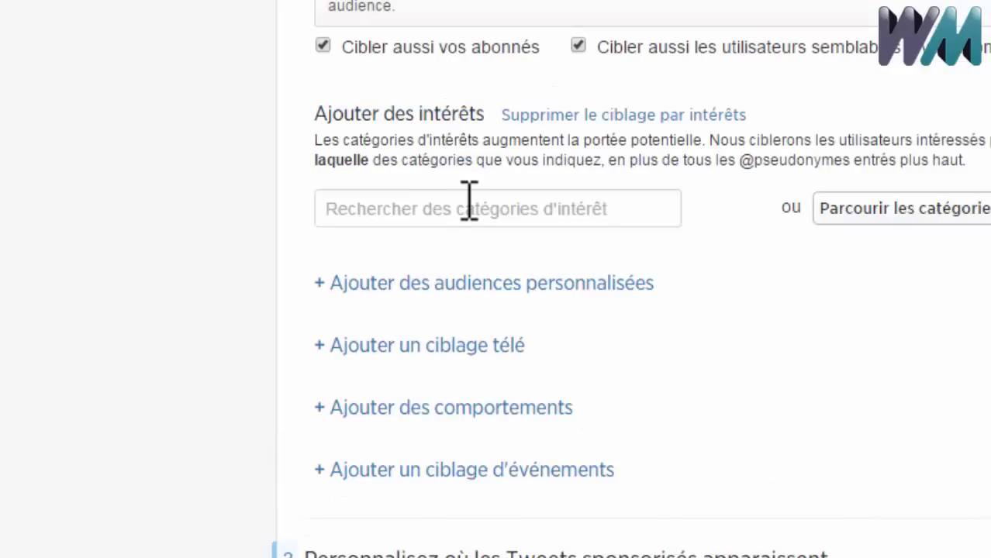
left_click(467, 210)
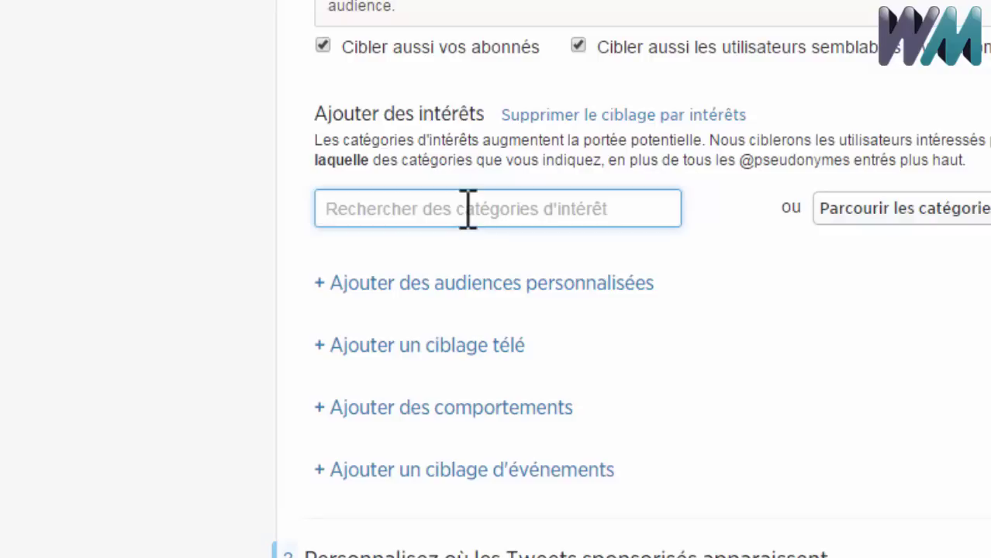
type("marketing")
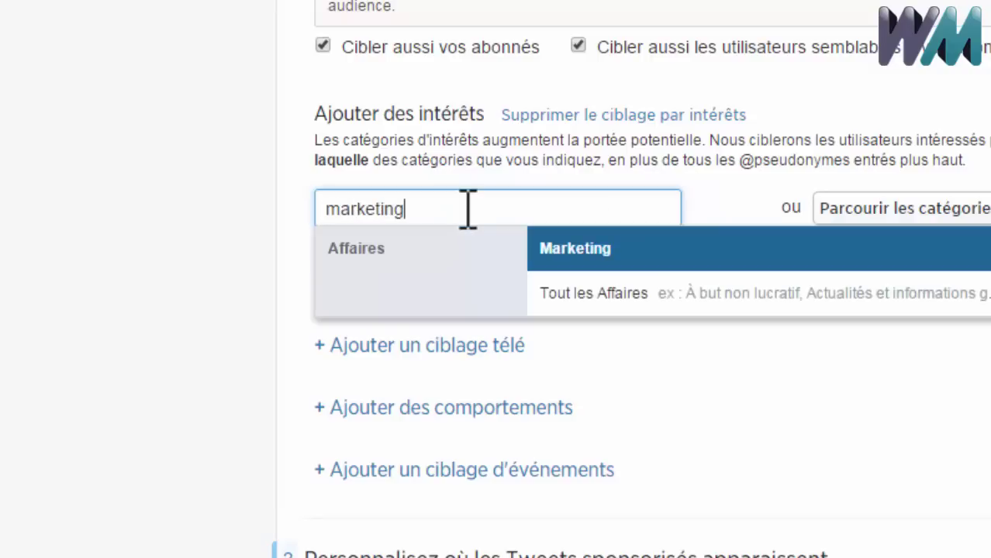
left_click(574, 249)
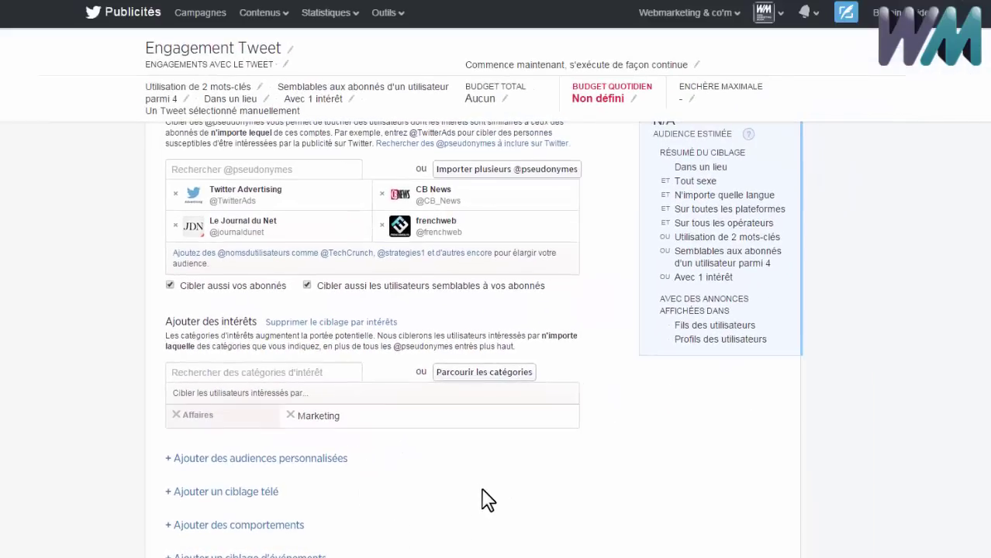
scroll(489, 503, "down", 3)
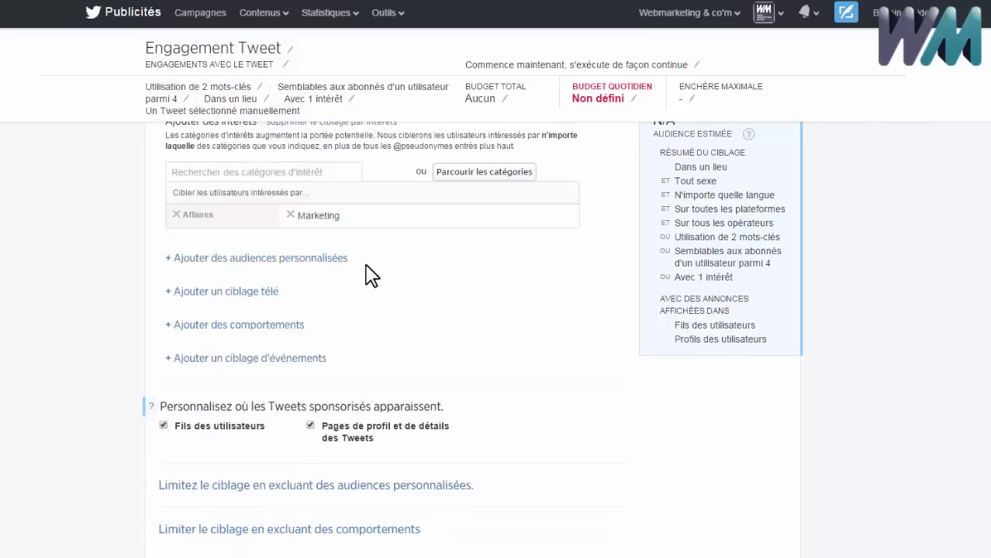
left_click(334, 260)
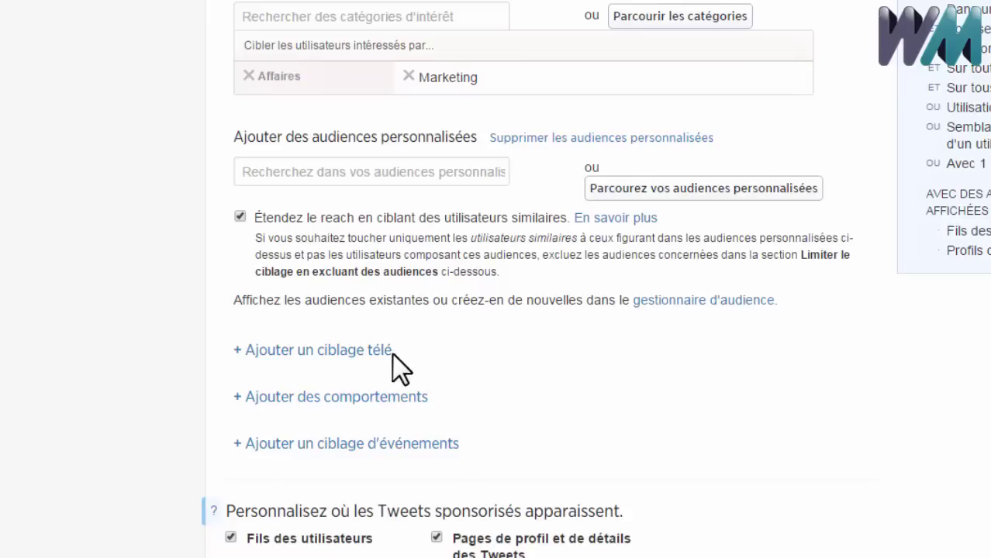
- Set the campaign's daily maximum budget to $10 and its total budget to $100
scroll(559, 356, "down", 3)
scroll(577, 363, "down", 5)
left_click(314, 379)
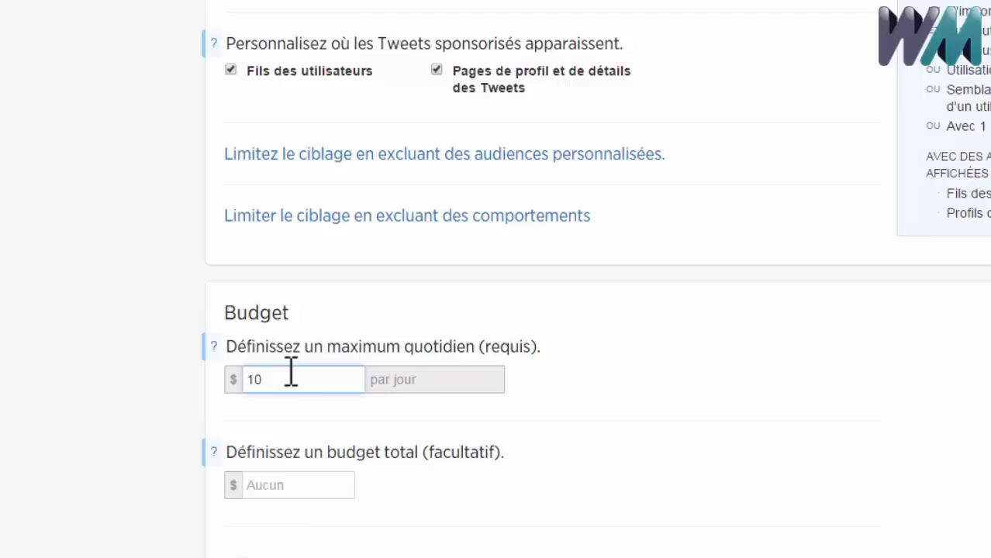
left_click(307, 473)
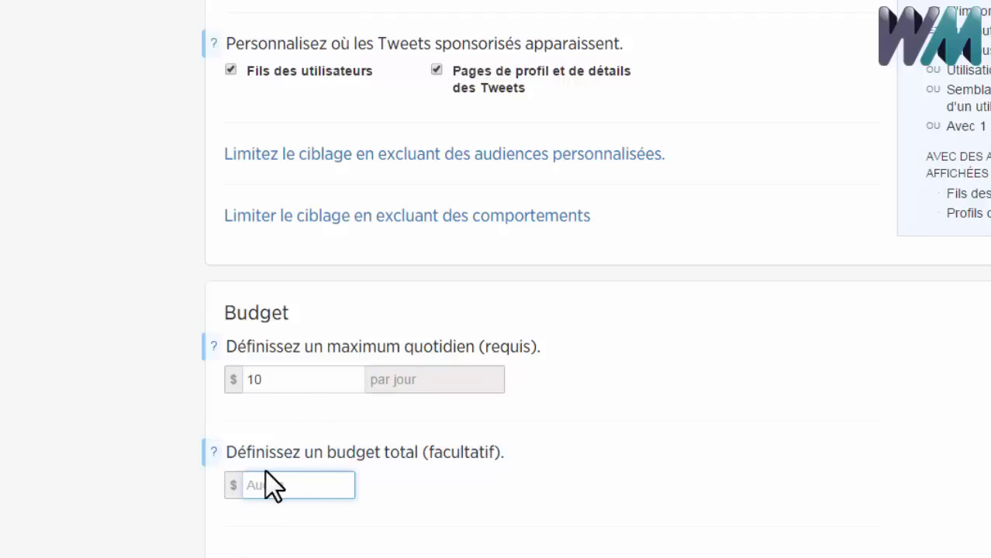
type("100")
left_click(365, 552)
- Choose Enchère maximale as the campaign's pricing method, with a maximum bid of $2.00
scroll(547, 512, "down", 2)
left_click(363, 501)
left_click(362, 503)
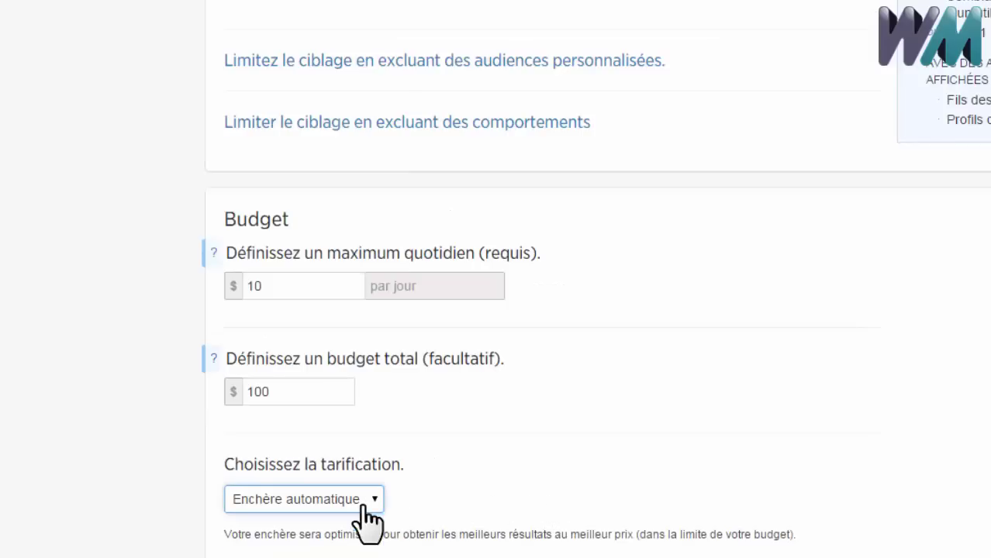
scroll(469, 496, "down", 4)
left_click(359, 314)
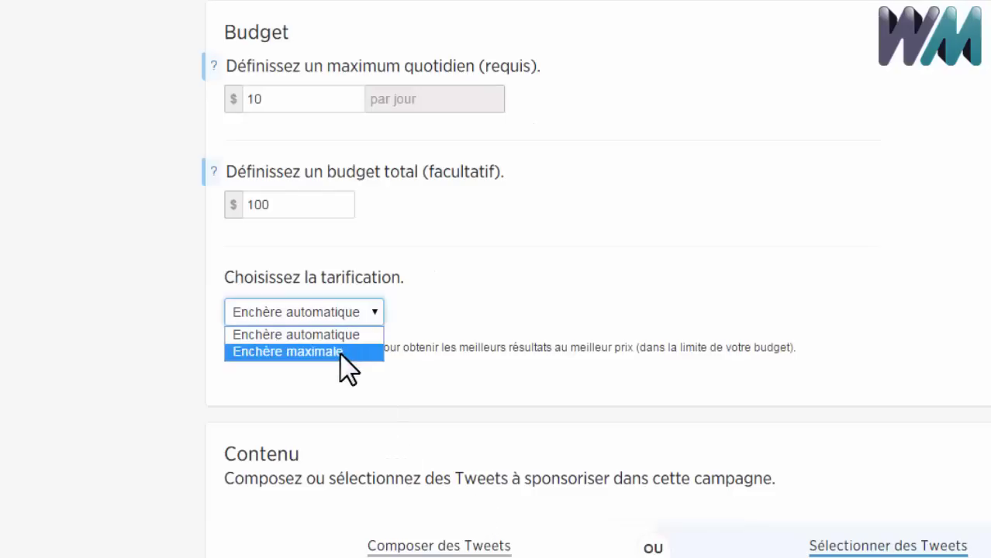
left_click(339, 352)
- Launch the Engagement Tweet campaign
scroll(565, 390, "down", 4)
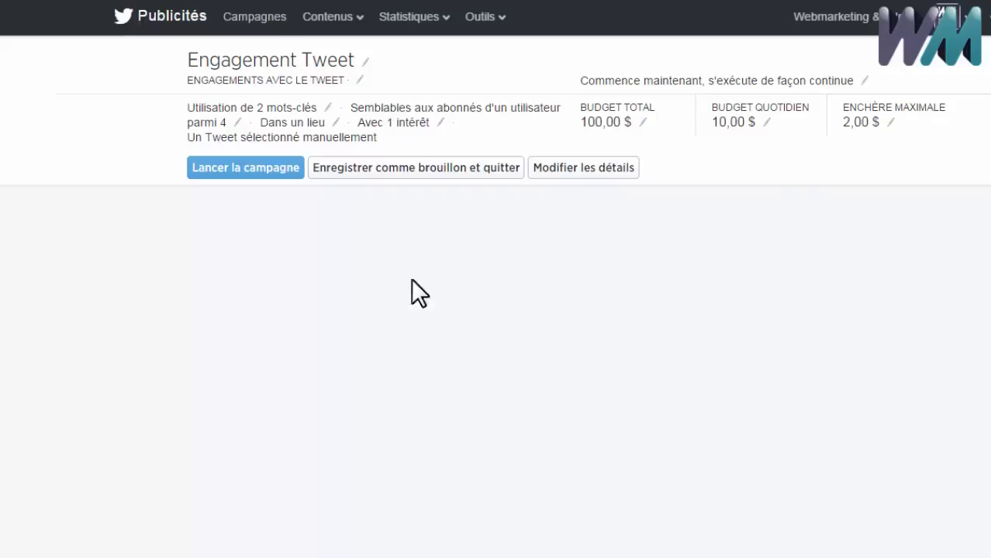
left_click(278, 164)
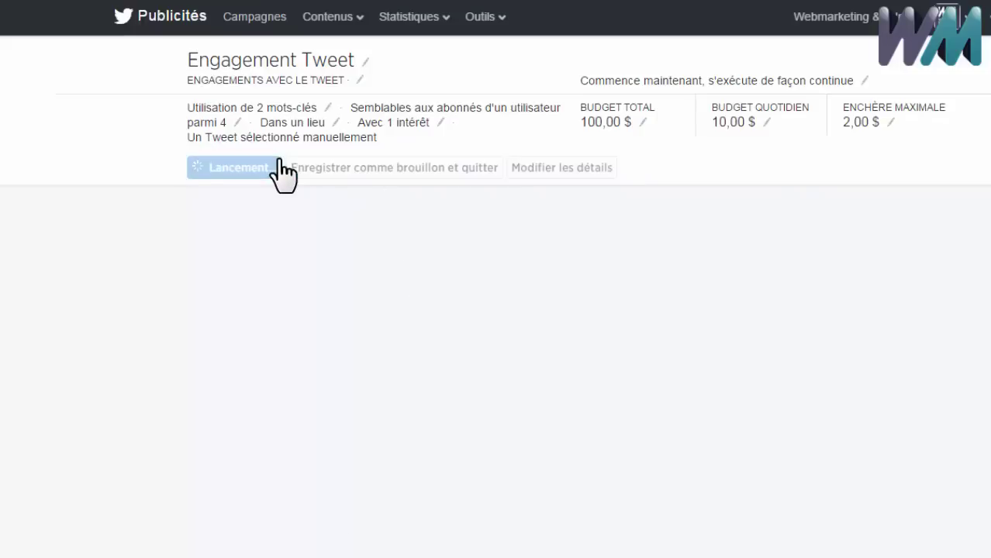